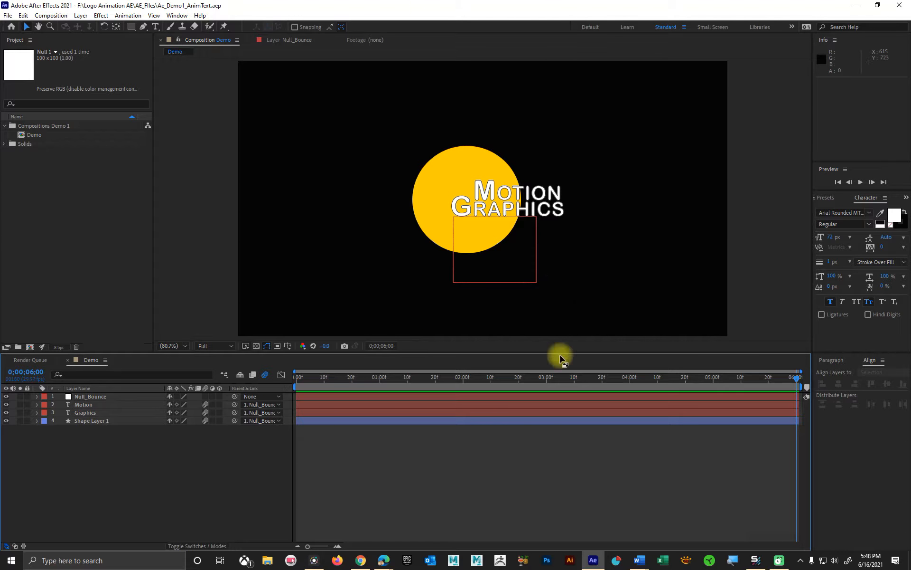
drag(795, 380, 815, 372)
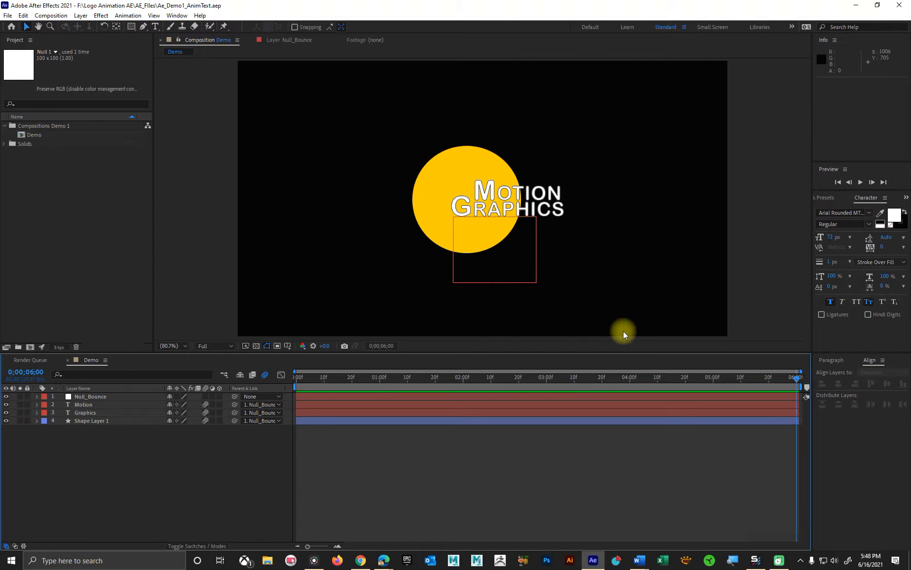
click(59, 135)
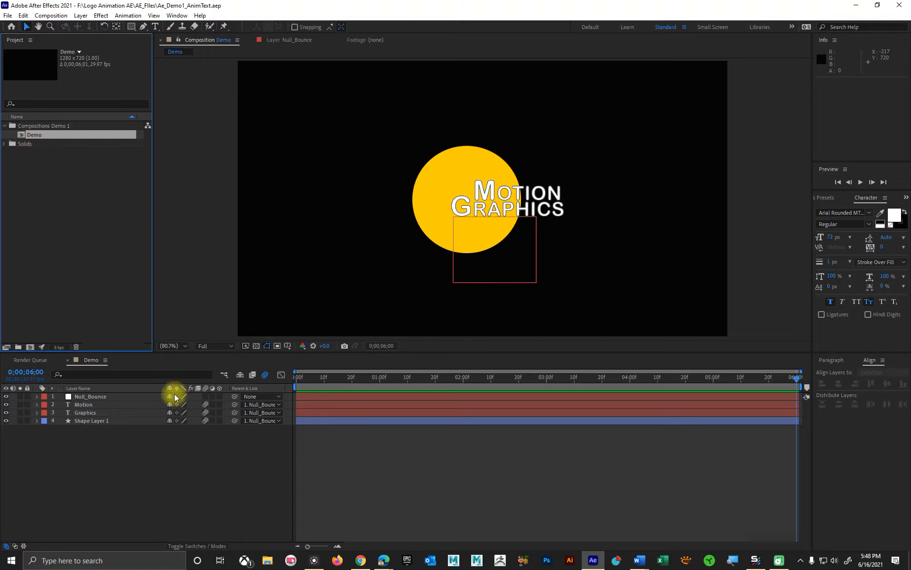
click(89, 421)
- Rename the Demo composition as Motion Graphics Anim
right_click(36, 135)
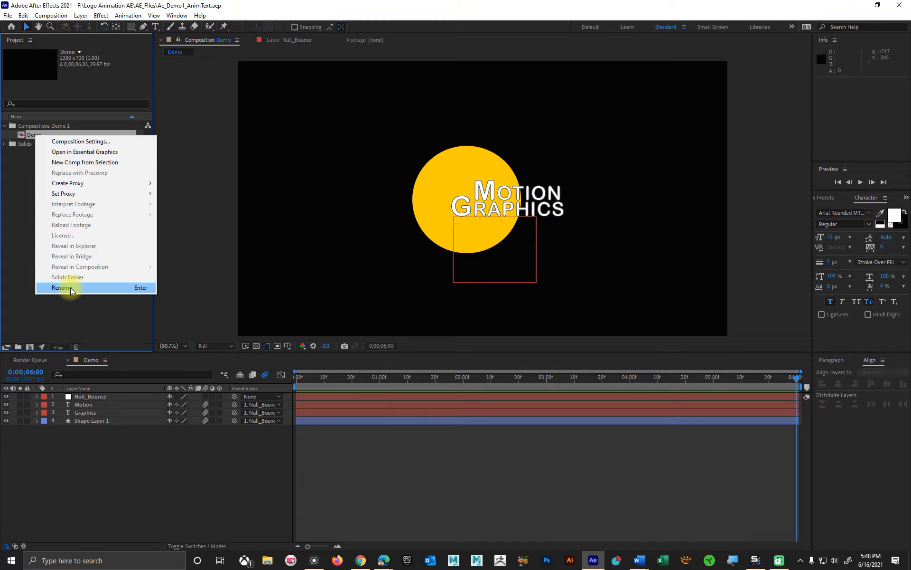
click(28, 133)
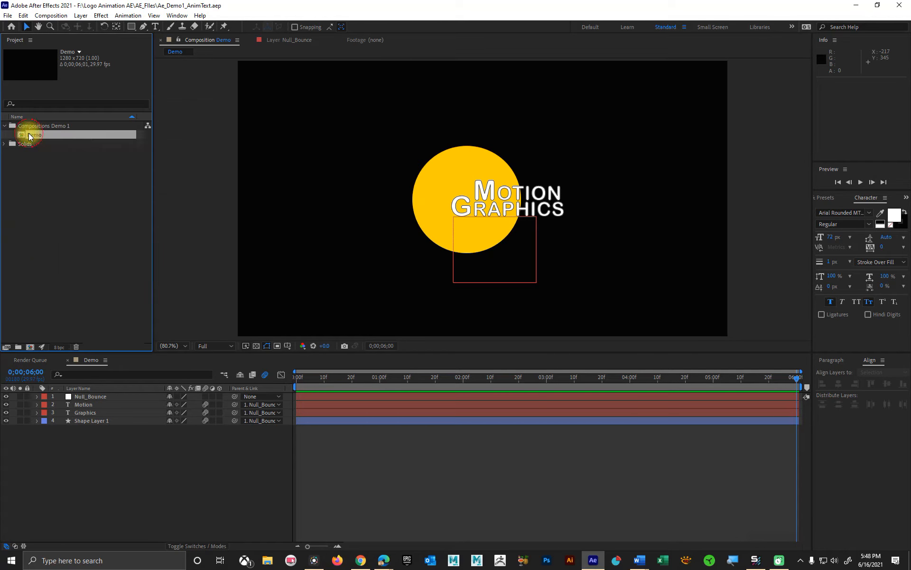
key(Return)
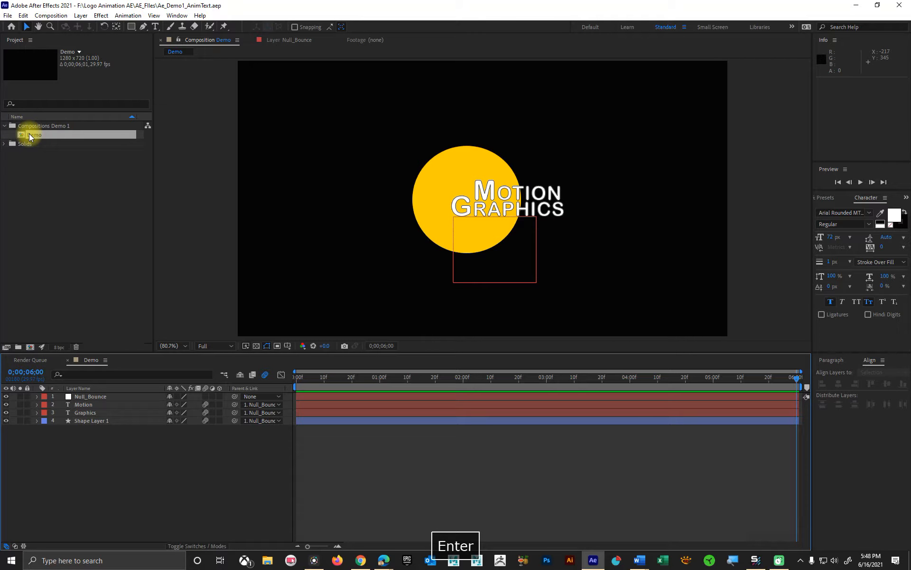
click(42, 132)
key(Return)
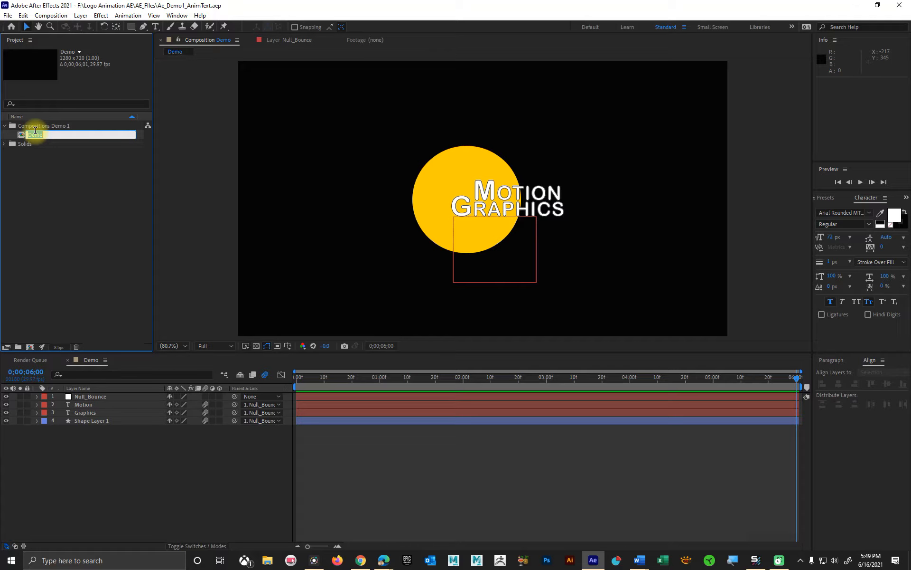
text(Motion)
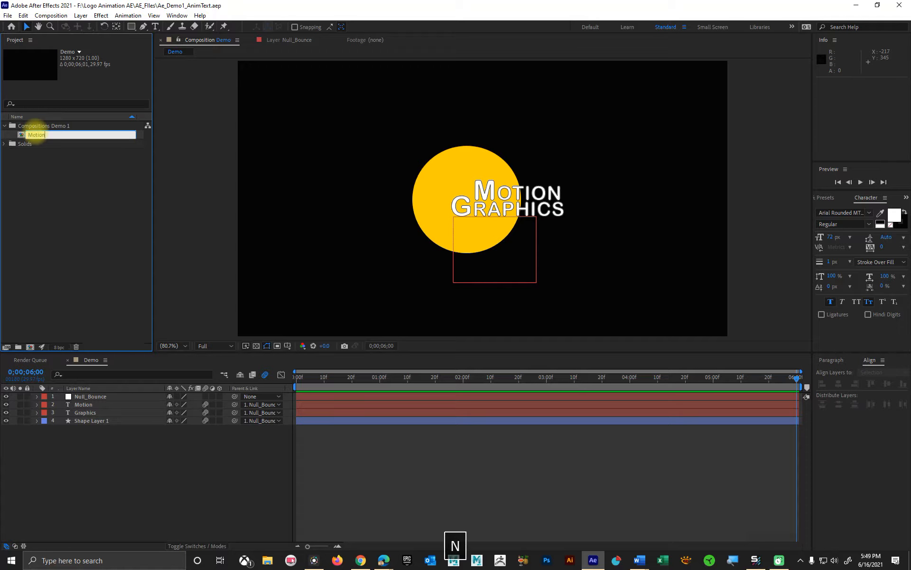
text( Graphics)
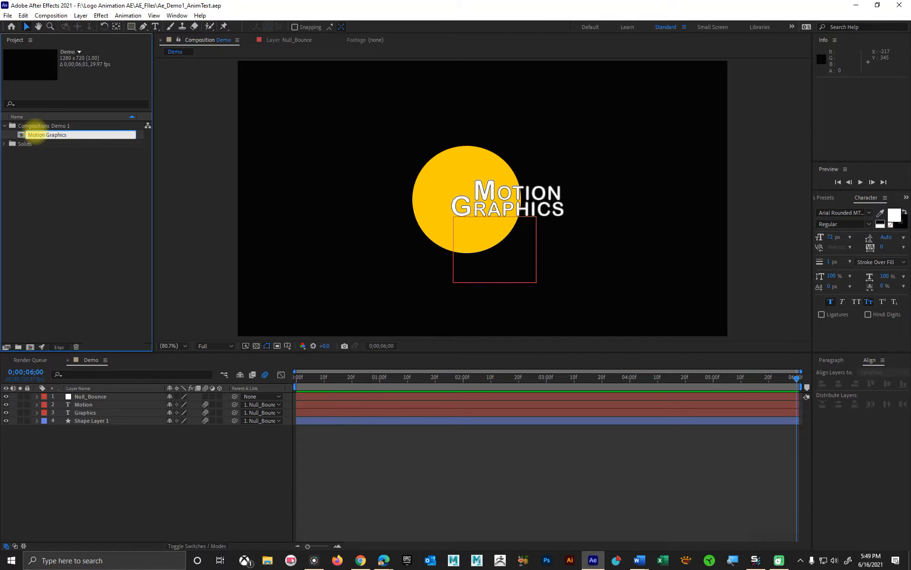
text( Anim)
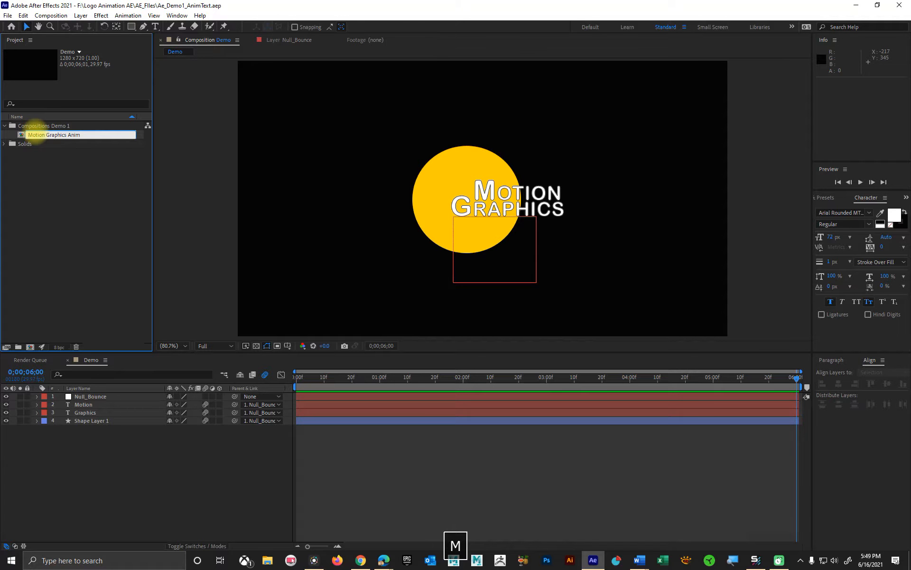
key(Return)
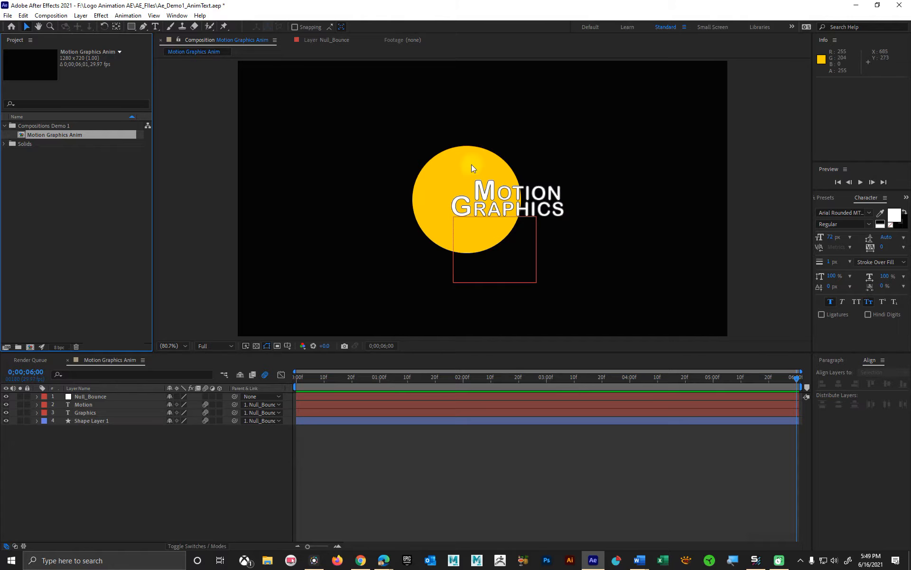
- Undo the composition's name change
click(102, 190)
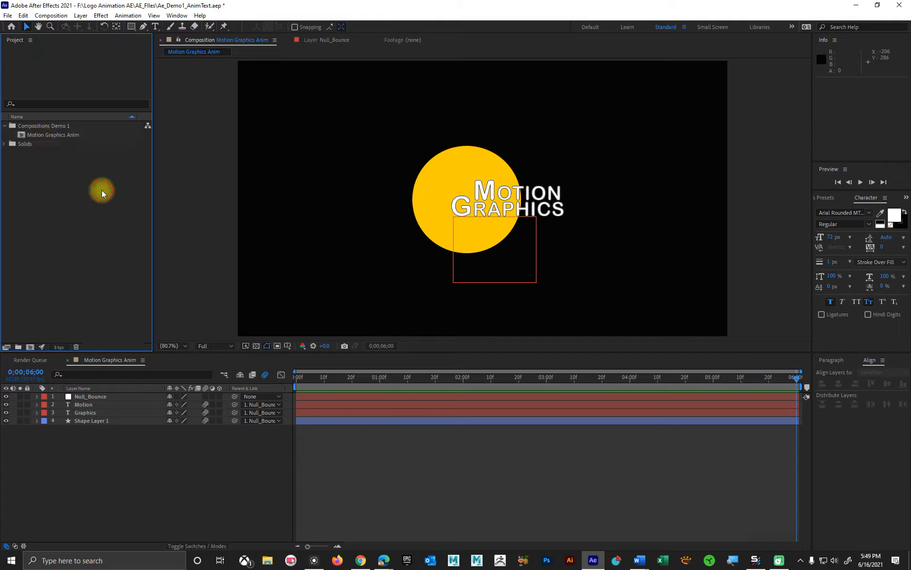
click(64, 134)
key(ctrl+z)
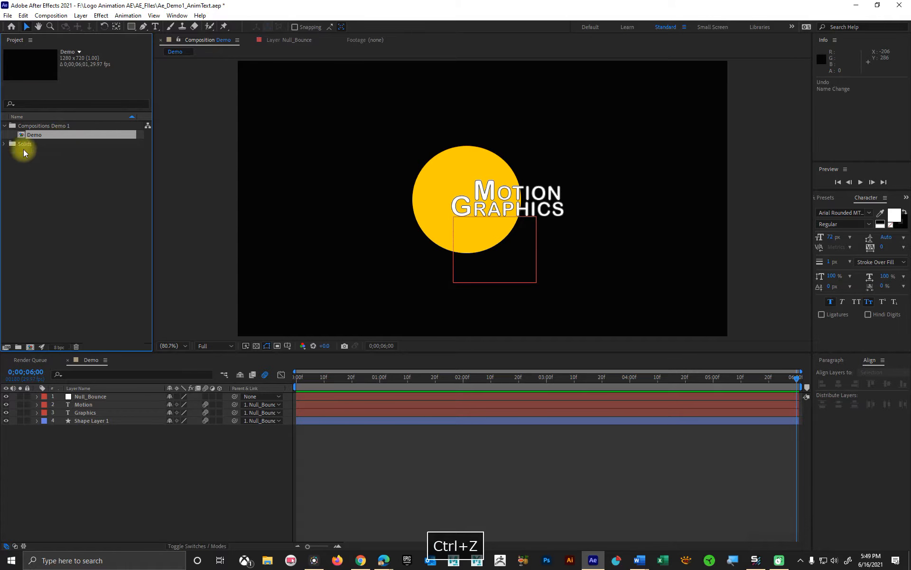
- Create a new composition from the Demo composition so that Demo is nested in it as a single layer
click(47, 158)
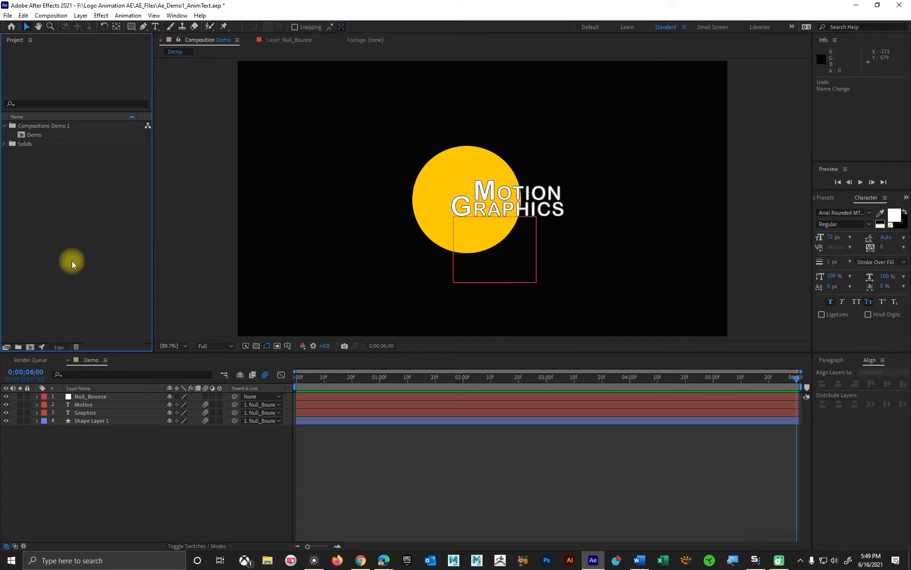
click(22, 136)
drag(21, 135, 32, 350)
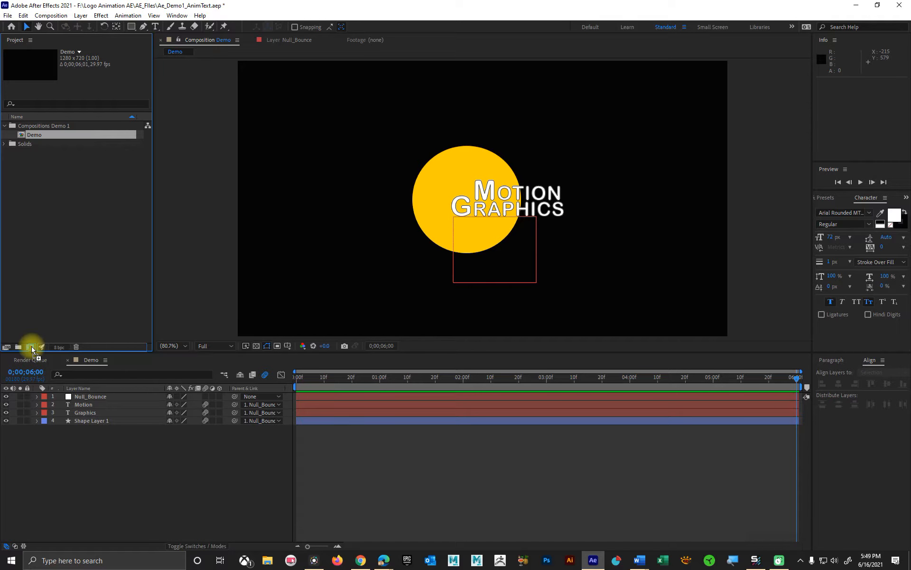
mouse_move(33, 350)
mouse_down()
mouse_move(16, 169)
mouse_move(16, 342)
mouse_move(30, 350)
mouse_up()
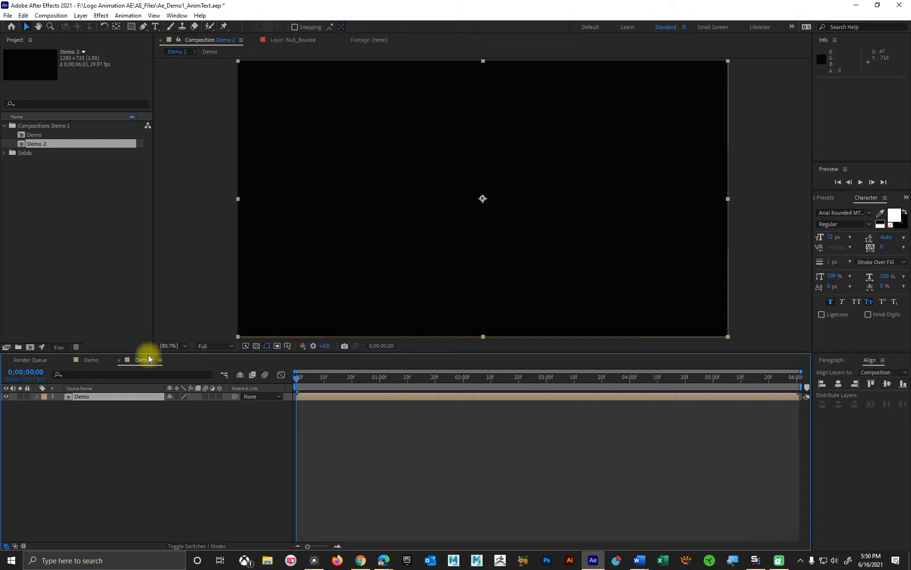
- Rename the Demo 2 composition as Motion Graphics intro
right_click(38, 143)
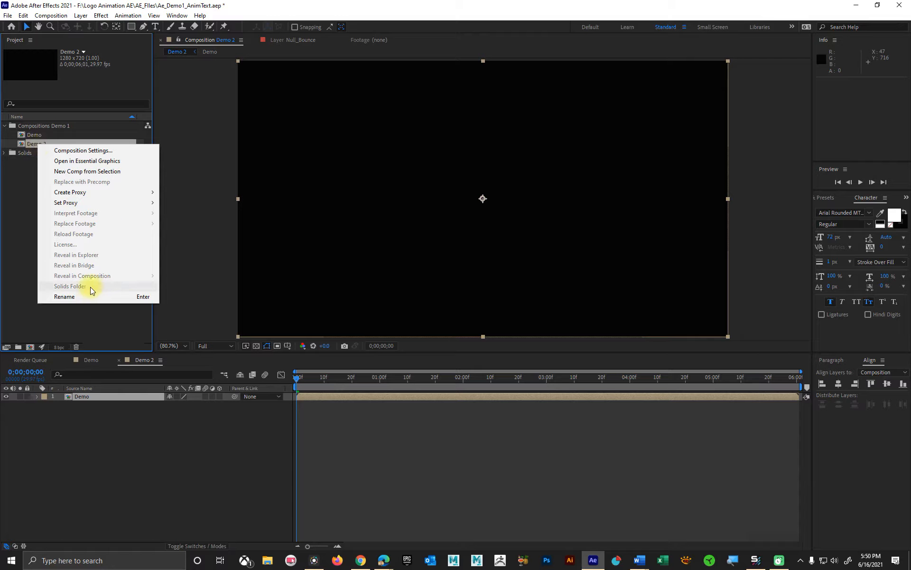
click(76, 297)
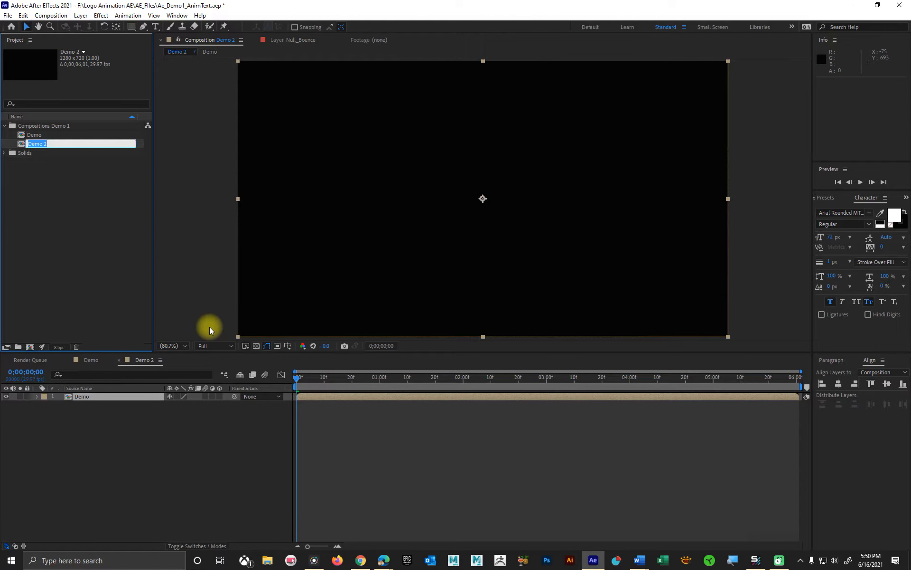
text(Motion Graphics i)
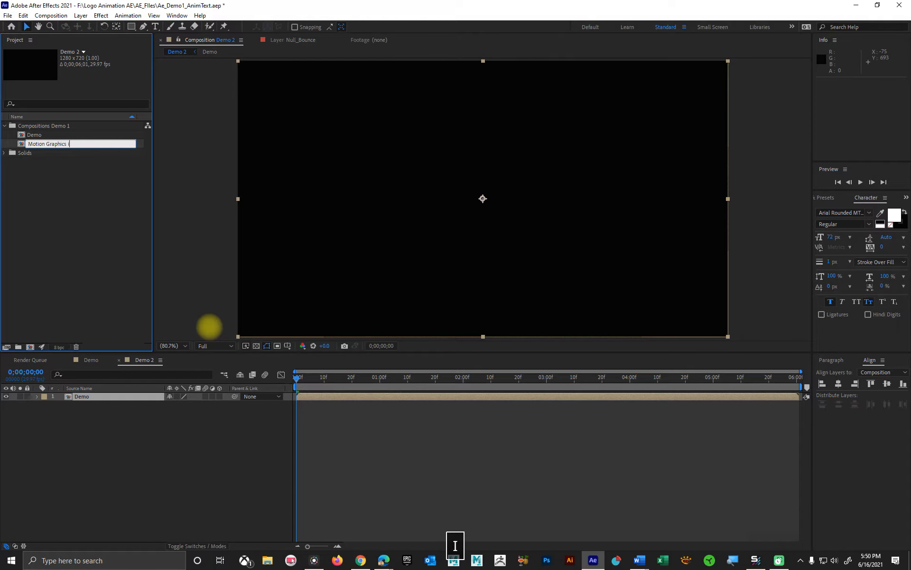
text(ntro)
key(Return)
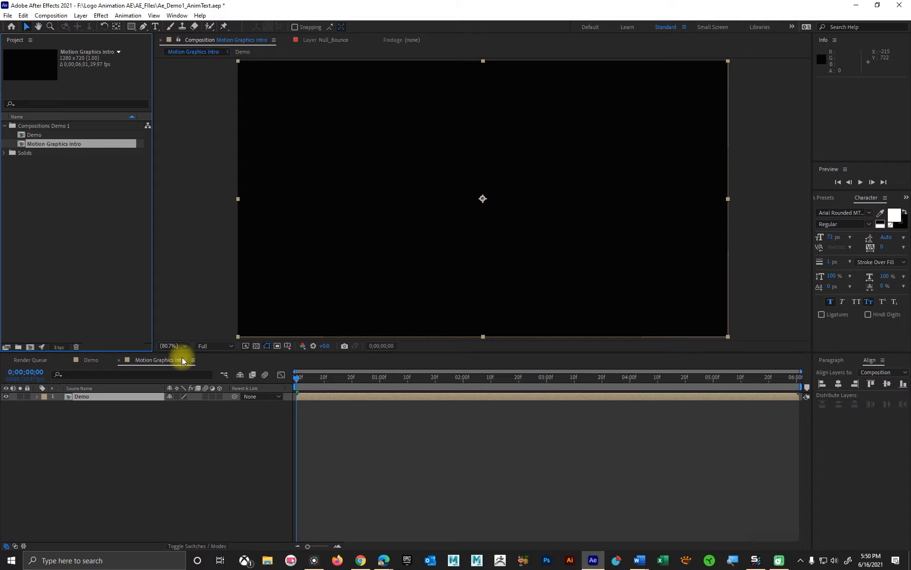
- Examine the nested Demo layer's transform properties and its source composition's layers, ending back in Motion Graphics intro
click(36, 398)
click(46, 407)
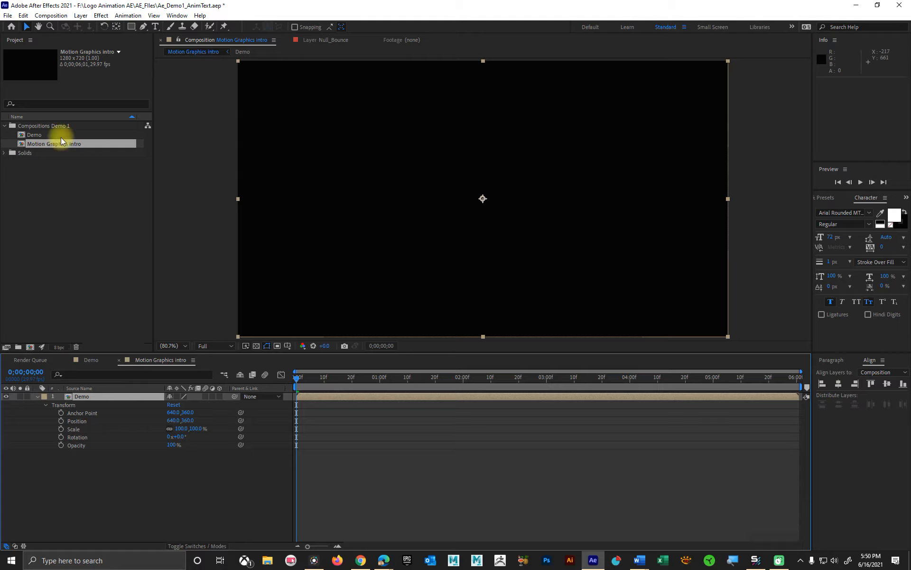
double_click(102, 397)
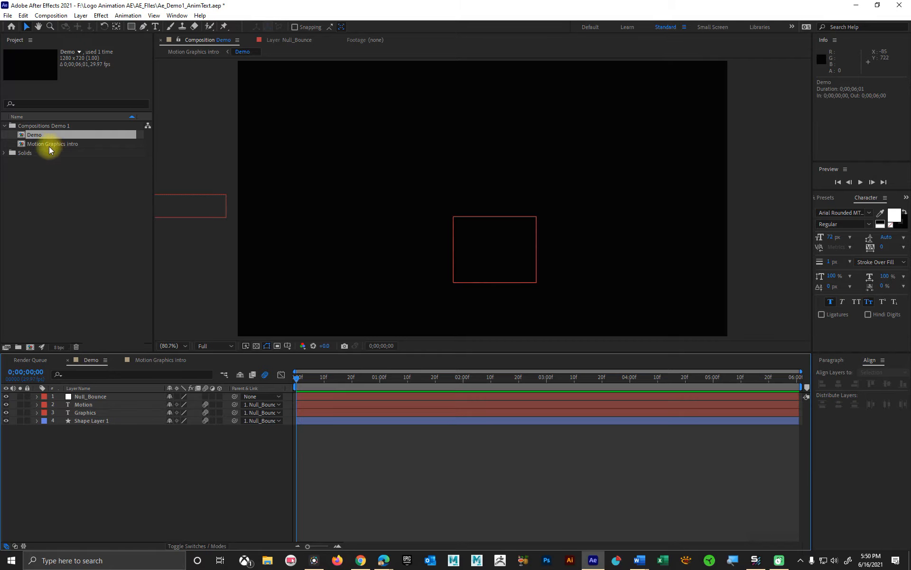
click(146, 360)
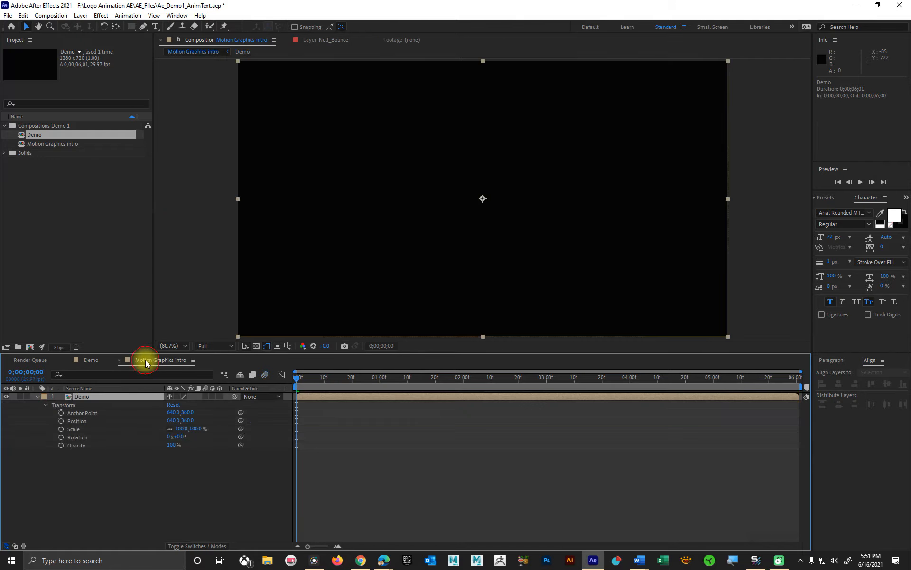
click(46, 406)
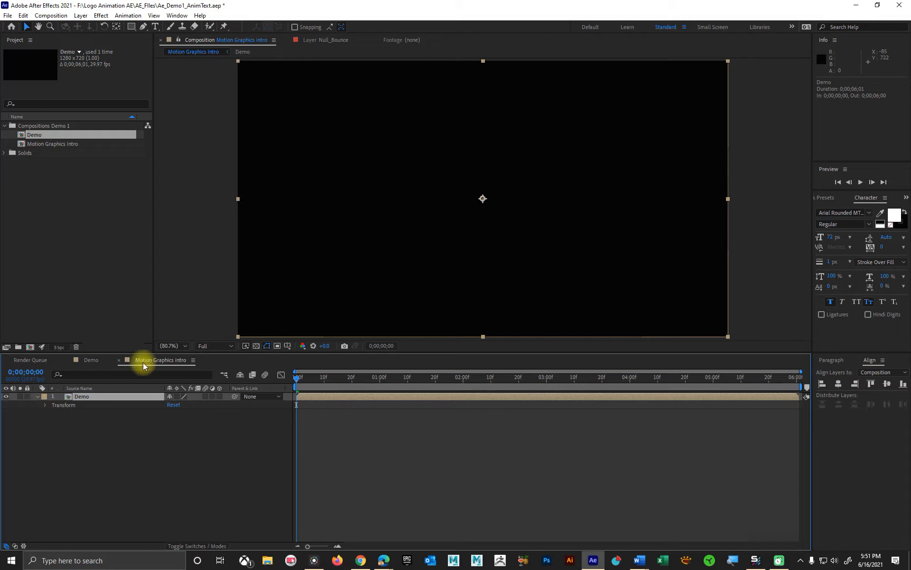
- Scrub through the Motion Graphics intro timeline to review the nested logo animation, ending at 0;00;04;21
drag(329, 384, 541, 379)
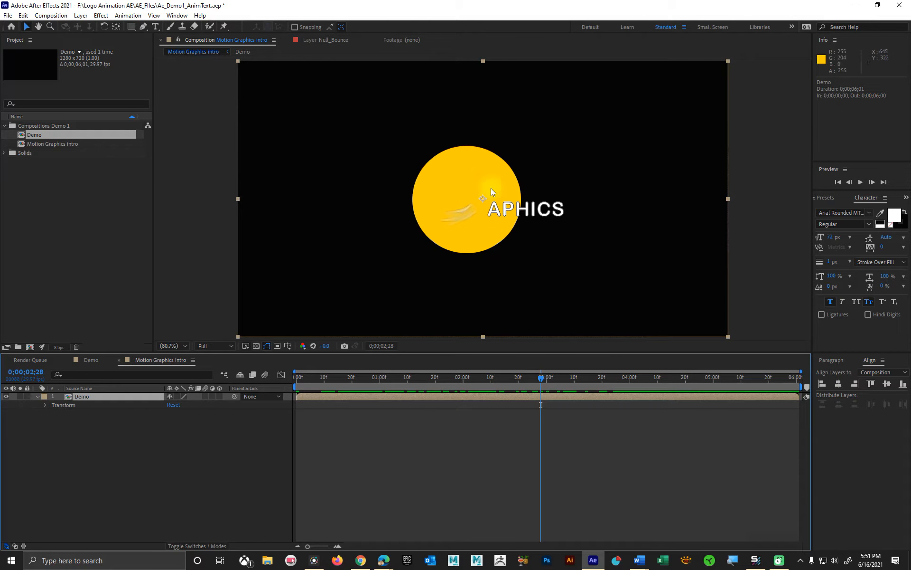
drag(527, 380, 642, 370)
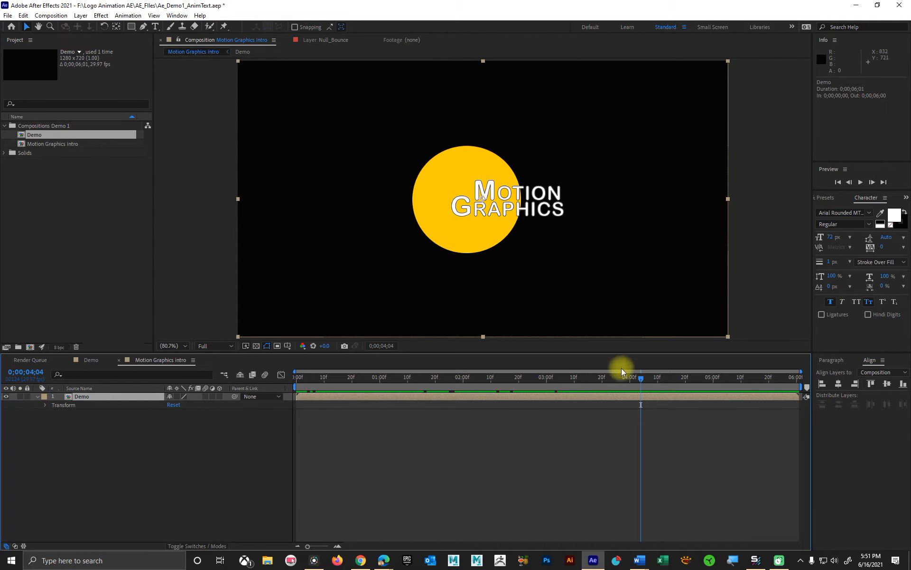
drag(642, 382, 278, 377)
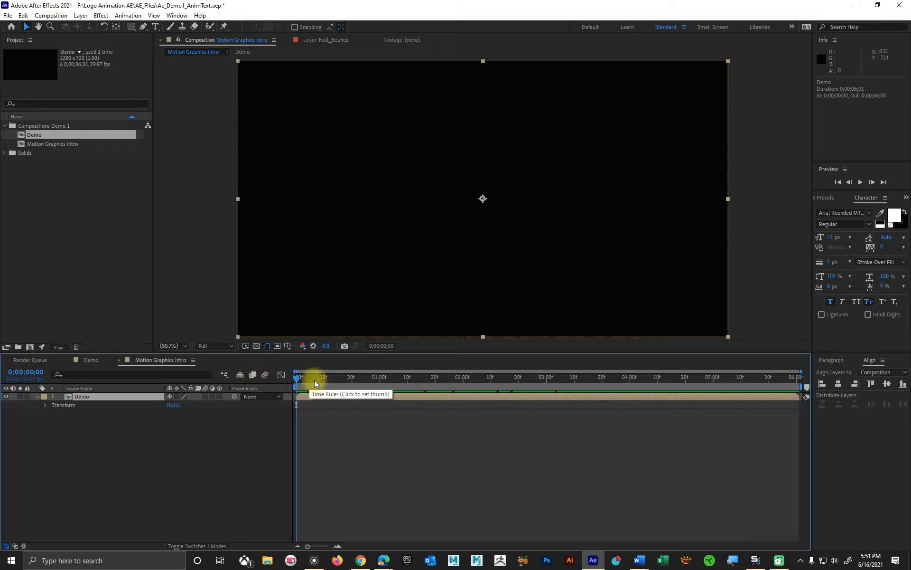
drag(299, 378, 689, 374)
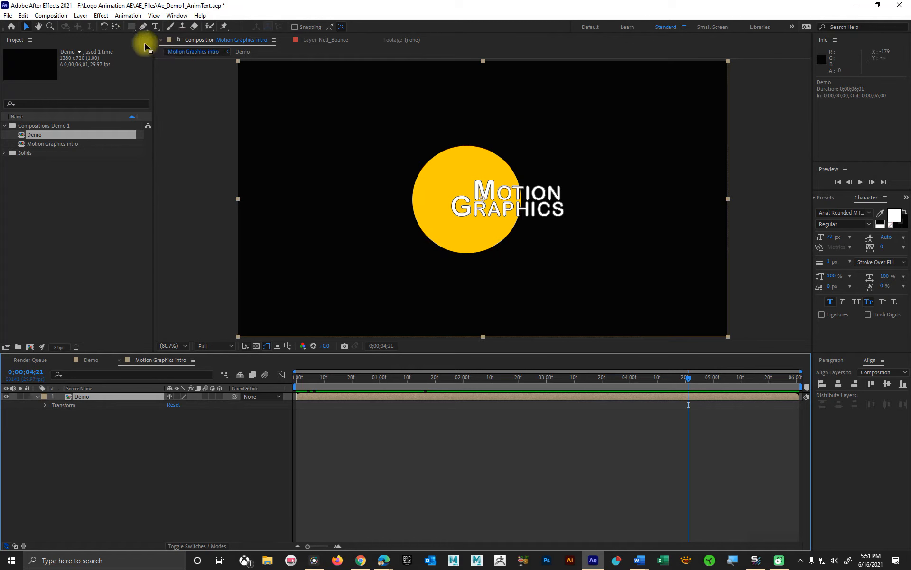
- Draw a circular mask on the Demo layer with the Ellipse tool, centred on the yellow circle and enclosing the whole logo text
click(130, 27)
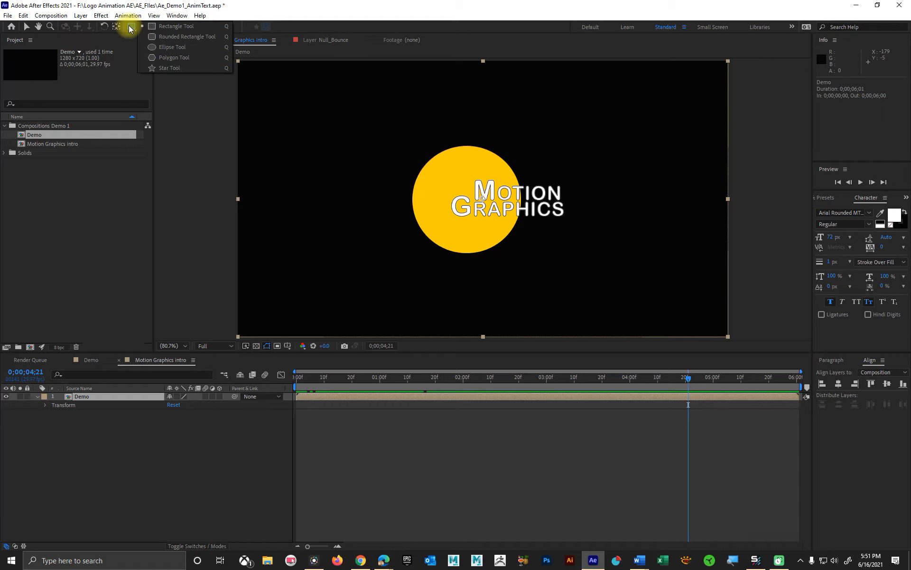
drag(132, 29, 156, 47)
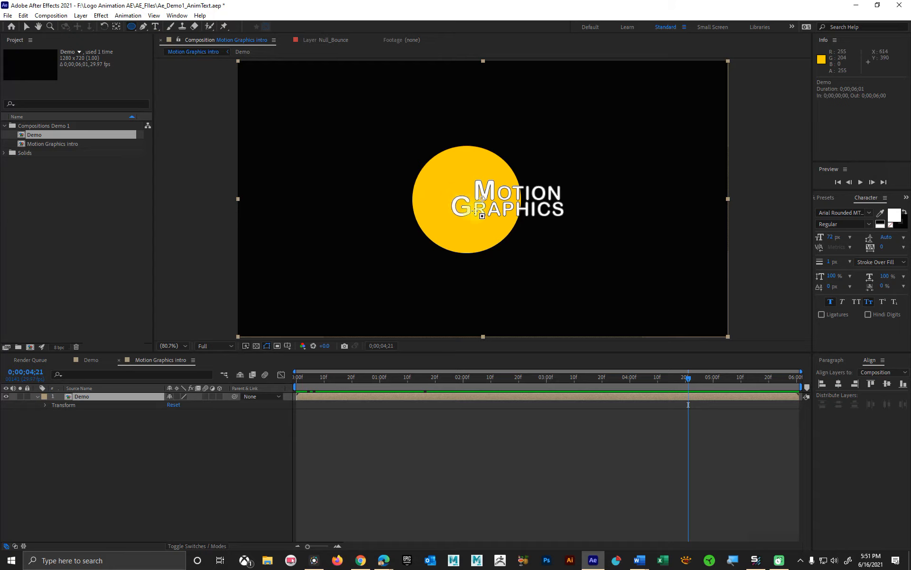
drag(469, 200, 569, 232)
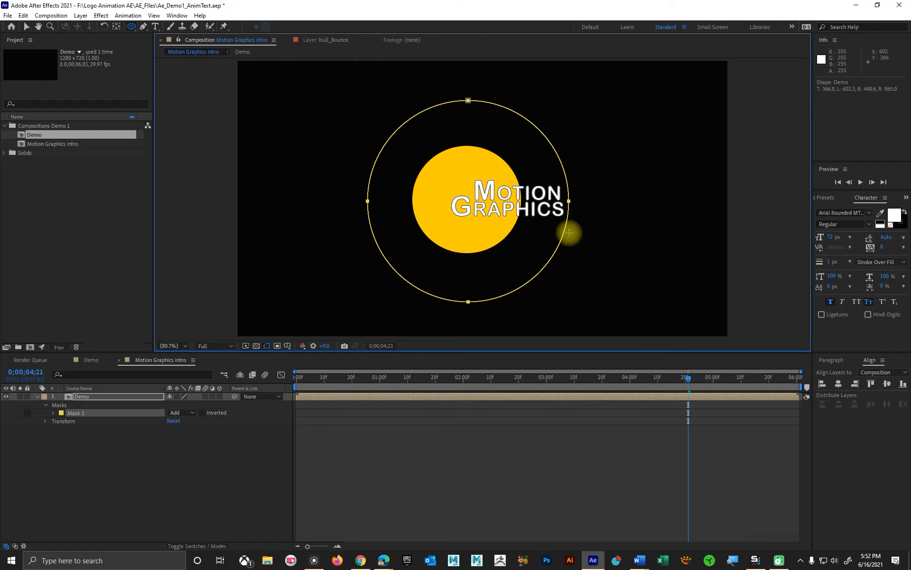
drag(569, 232, 570, 233)
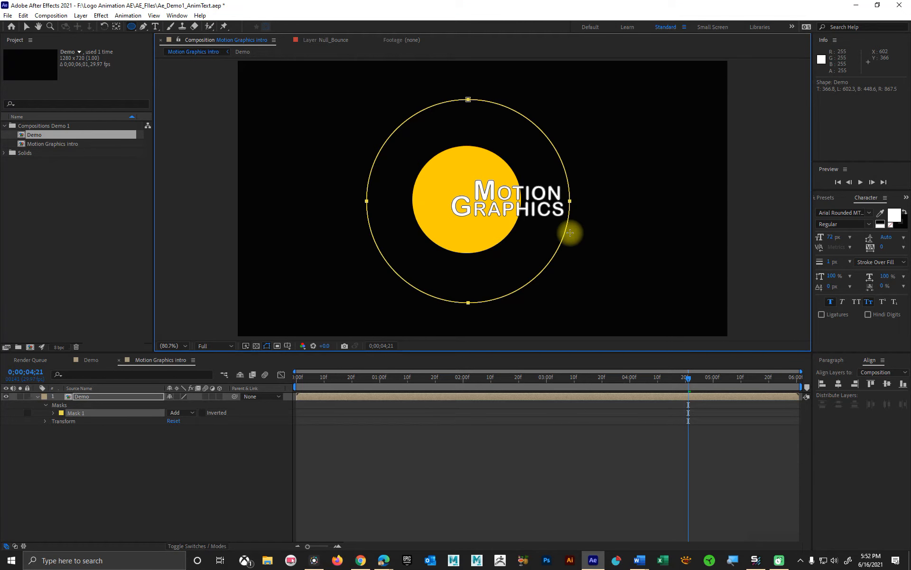
- Reveal Mask 1's properties and set its Mask Expansion to 576 pixels with the current time at 0;00;00;09
drag(689, 383, 628, 365)
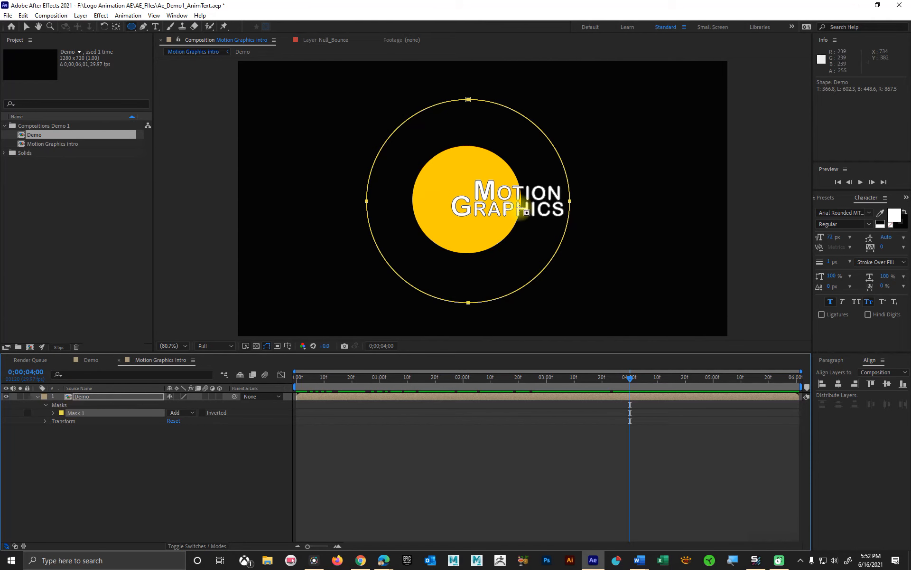
click(53, 412)
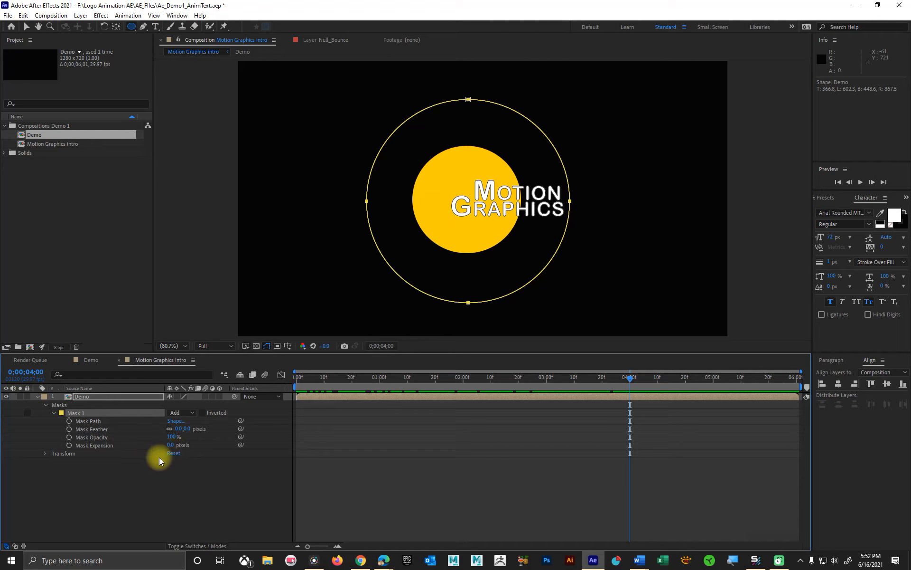
drag(170, 444, 595, 449)
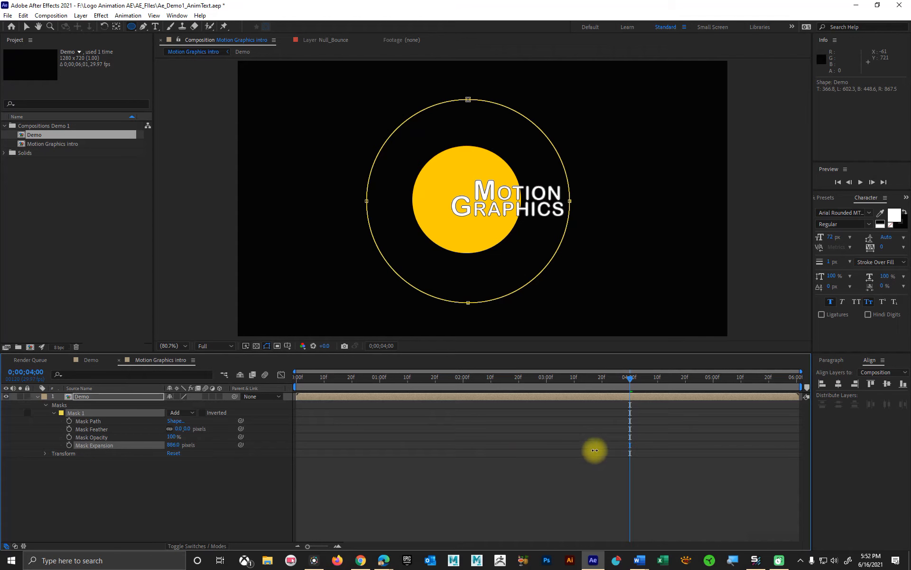
drag(620, 379, 320, 390)
drag(177, 445, 5, 453)
drag(177, 444, 212, 450)
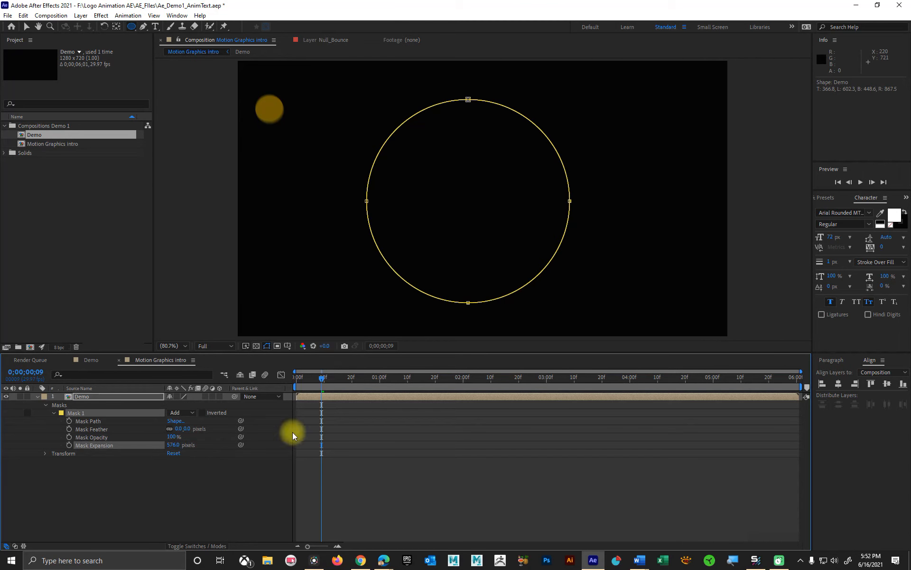
- Enable keyframing for Mask 1's Mask Expansion at 0;00;04;24, keeping the 576-pixel value as the first keyframe
drag(318, 378, 299, 378)
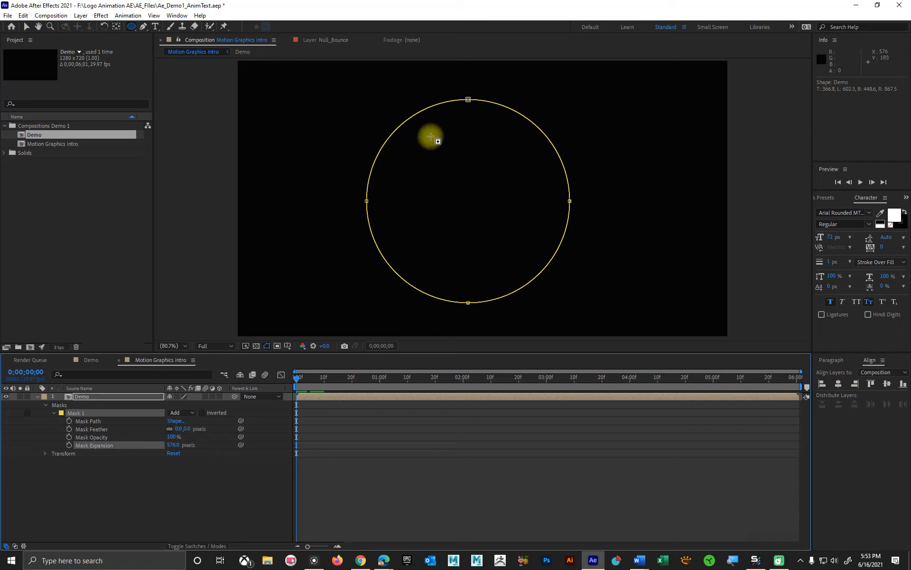
drag(299, 379, 698, 377)
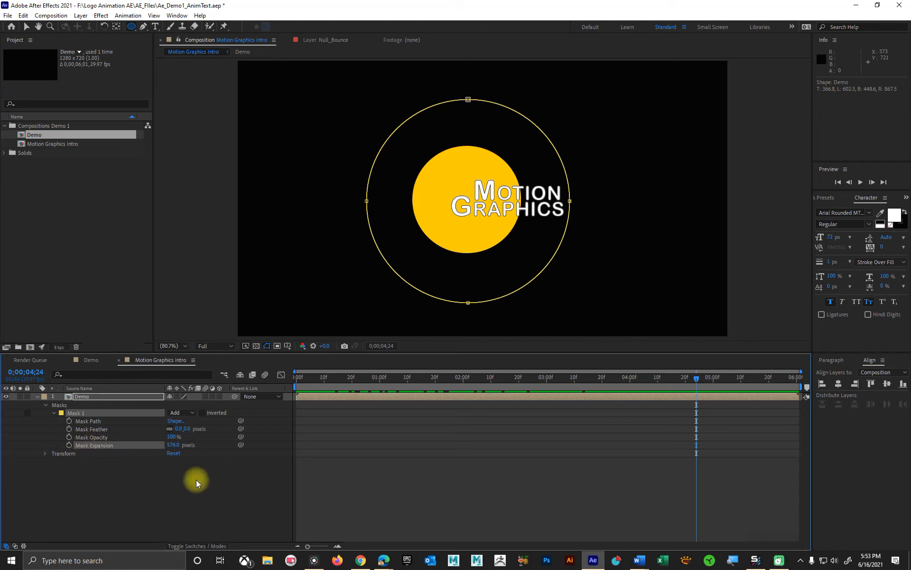
click(69, 446)
- Add a second Mask Expansion keyframe of -269 pixels at 0;00;05;29 so the mask closes over the logo
drag(699, 378, 796, 376)
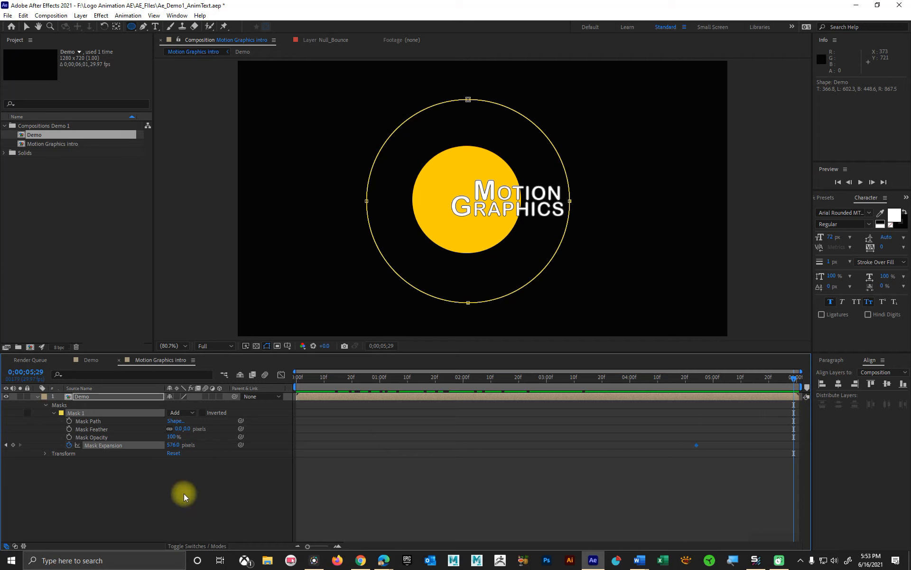
drag(173, 445, 2, 465)
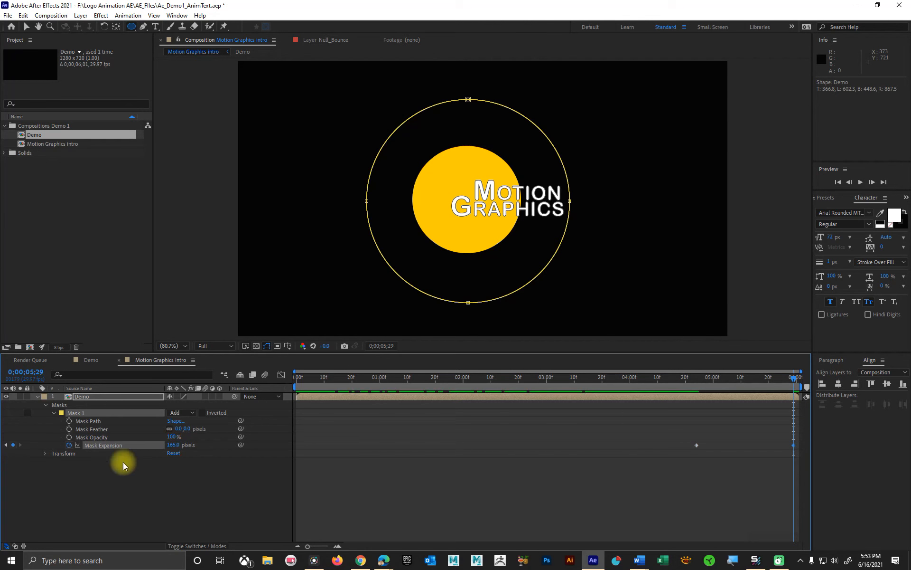
drag(176, 445, 3, 462)
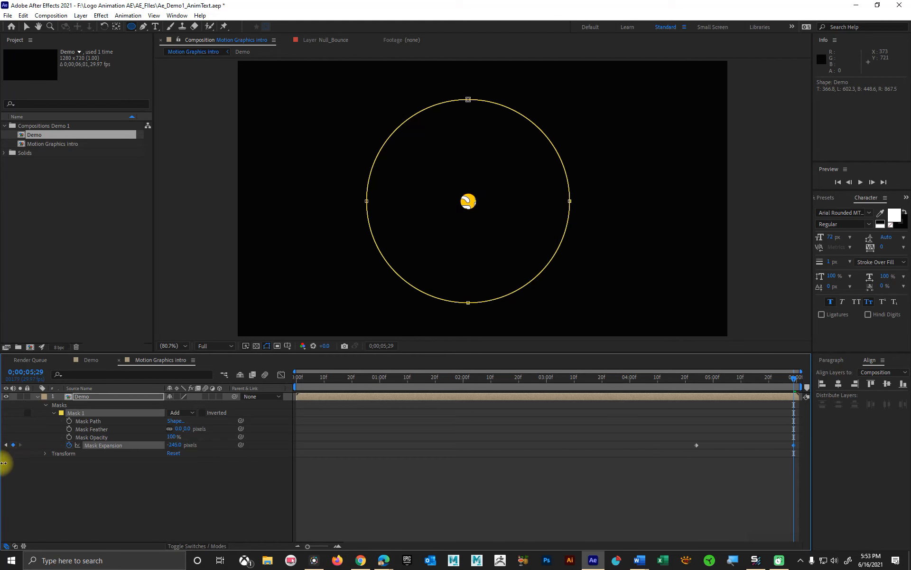
drag(177, 446, 166, 446)
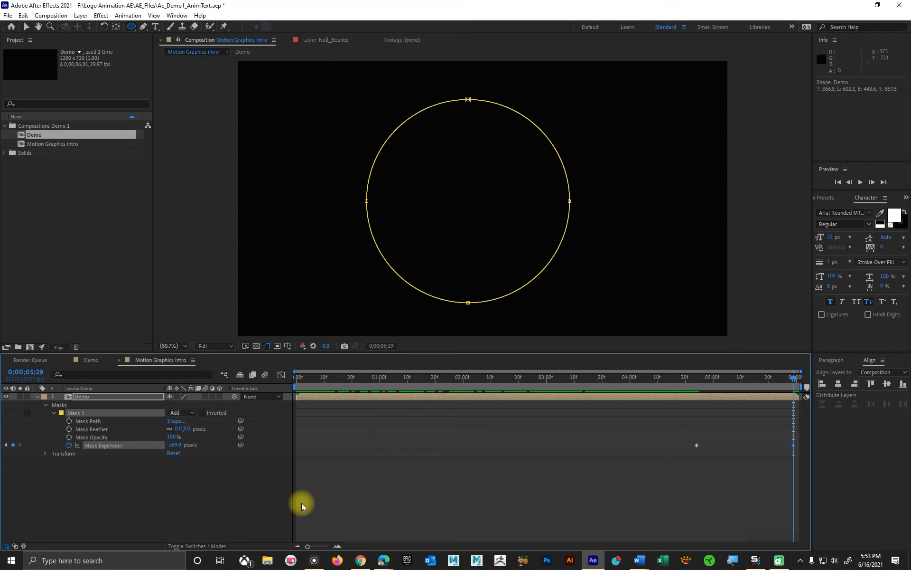
- Deselect the layer and preview the mask animation from the start, reviewing the closing section up to 0;00;05;10
drag(790, 378, 227, 404)
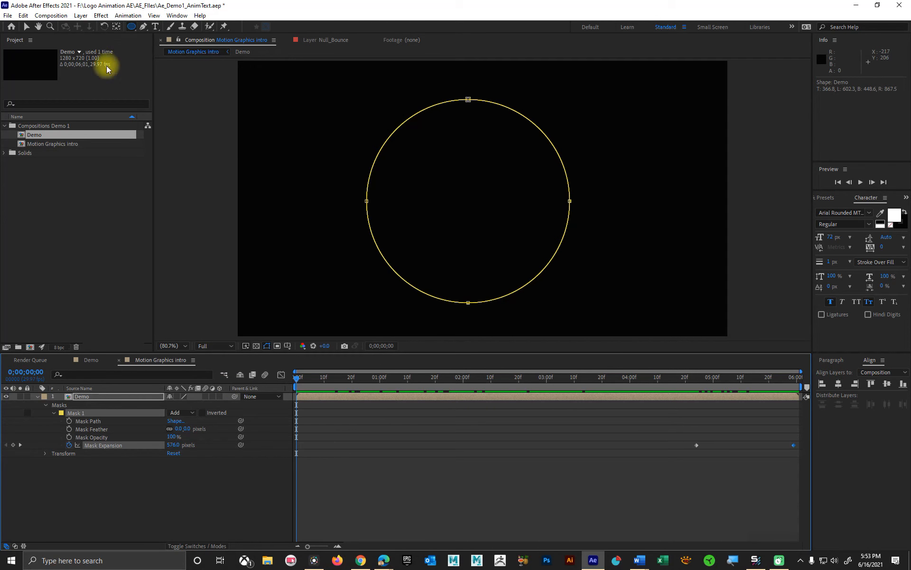
click(27, 28)
click(191, 180)
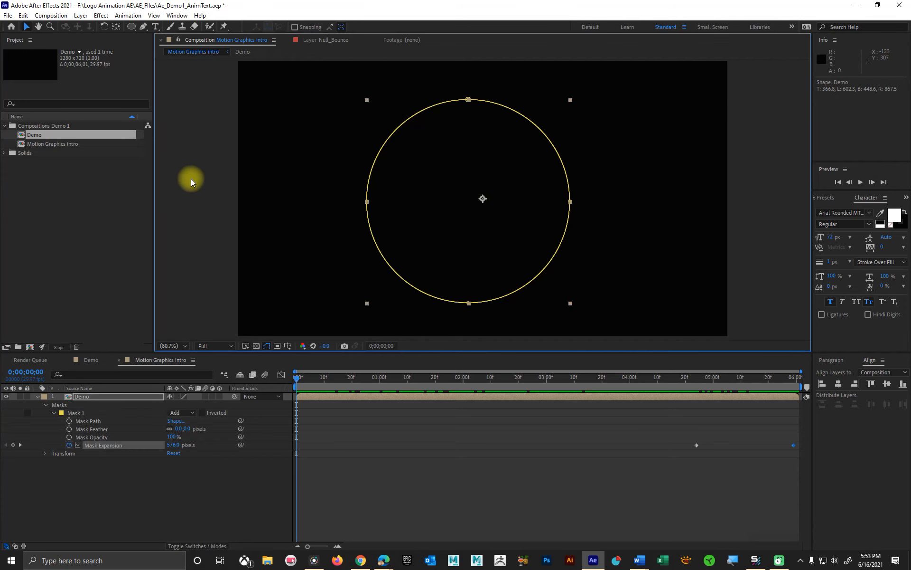
click(262, 267)
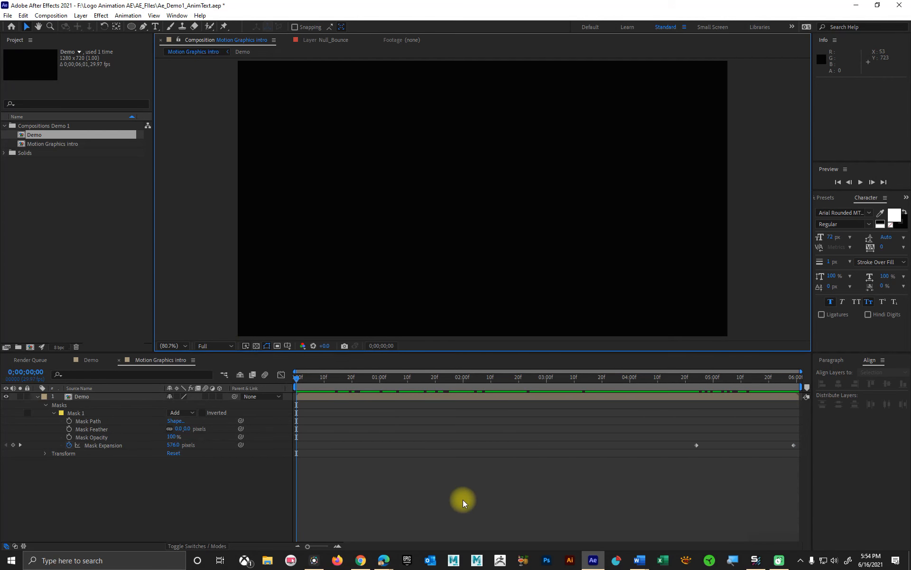
key(space)
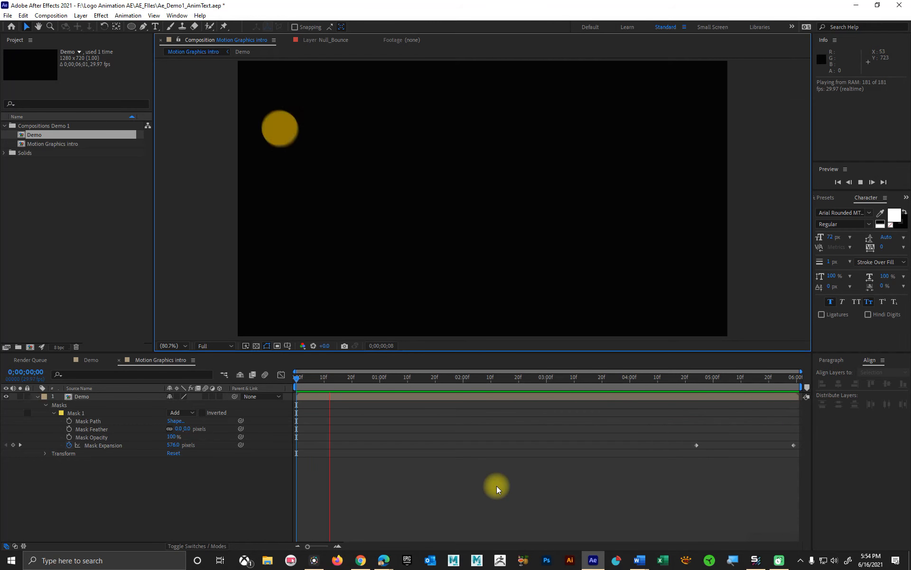
key(space)
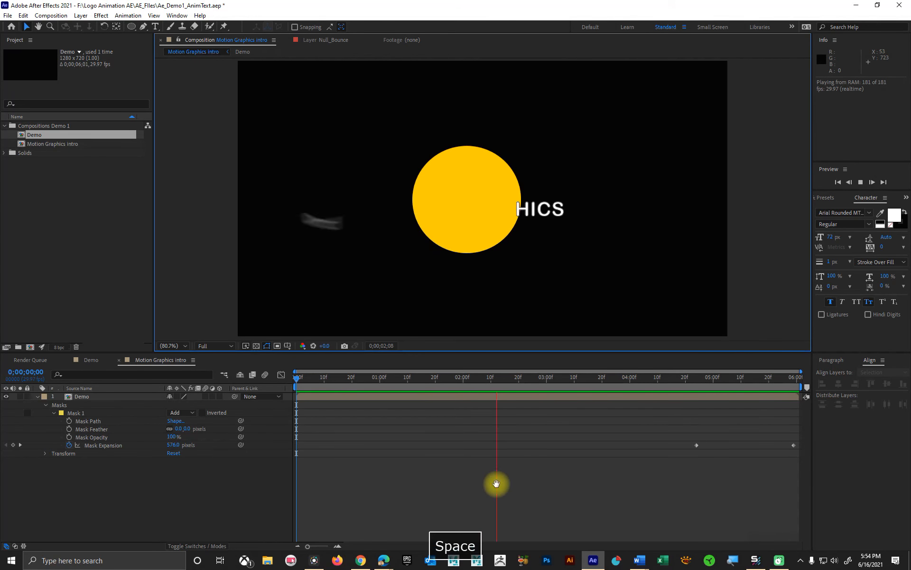
click(712, 378)
mouse_move(756, 377)
mouse_down()
mouse_move(777, 378)
mouse_move(743, 381)
mouse_move(799, 377)
mouse_move(739, 372)
mouse_up()
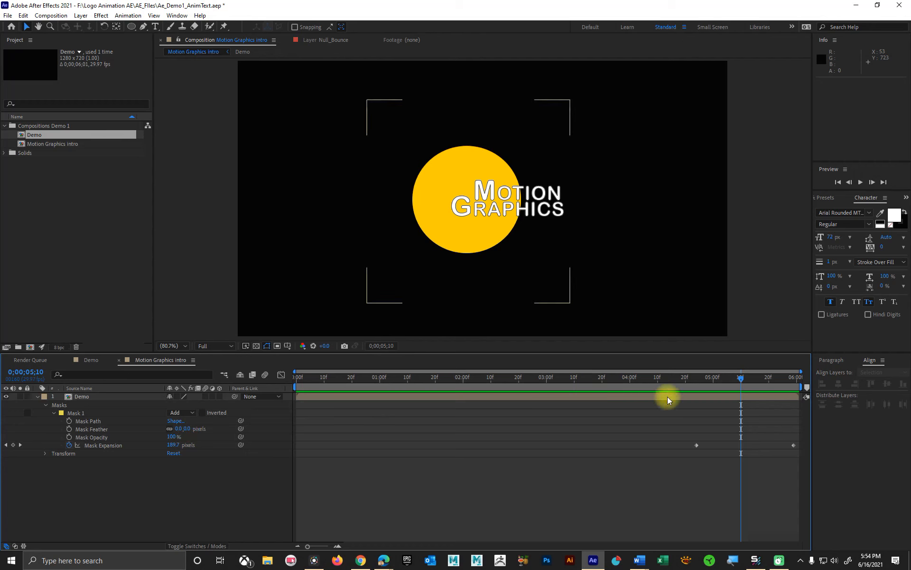
- Set Mask 1's Mask Feather to 39 pixels and scrub between 0;00;05;12 and 0;00;05;24 to check the softened edge
drag(736, 379, 781, 379)
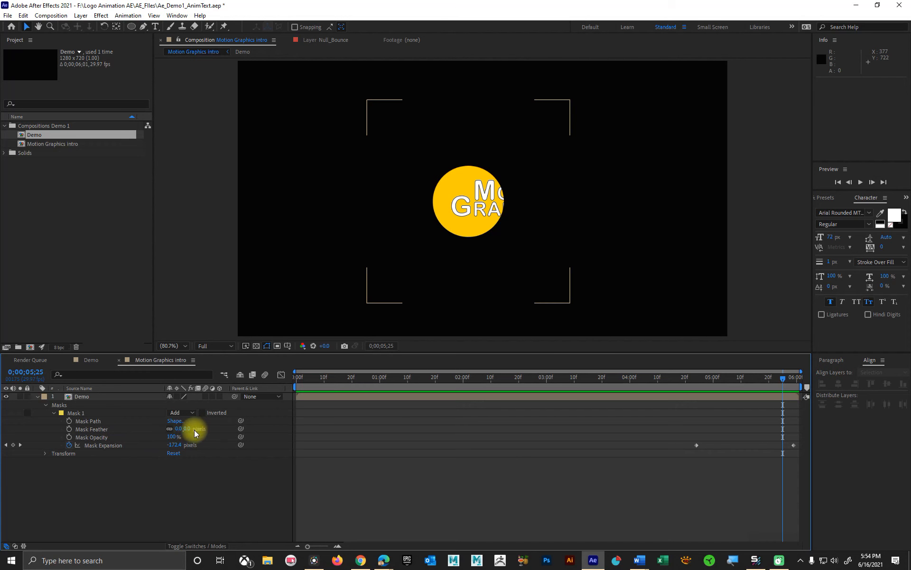
mouse_move(187, 430)
mouse_down()
mouse_move(197, 425)
mouse_move(163, 424)
mouse_move(179, 423)
mouse_up()
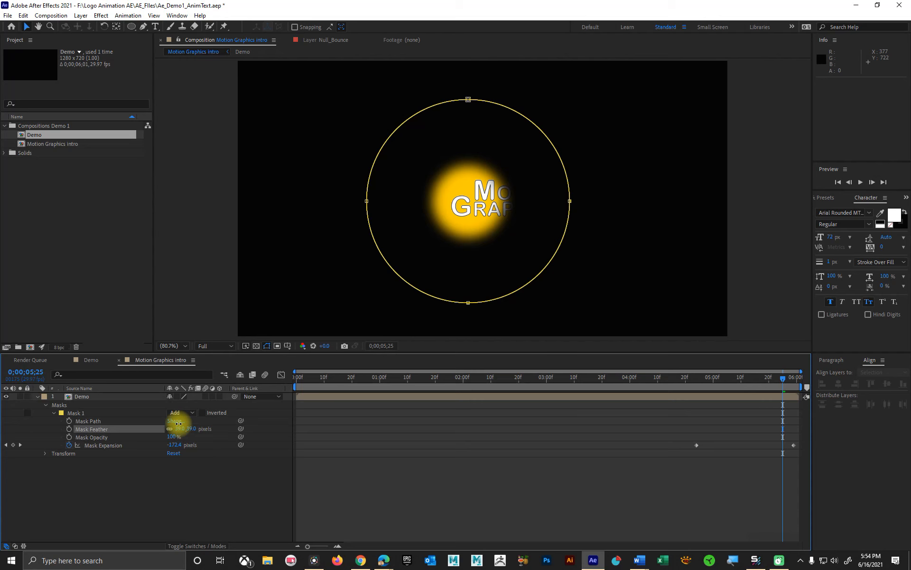
click(250, 399)
drag(781, 378, 746, 388)
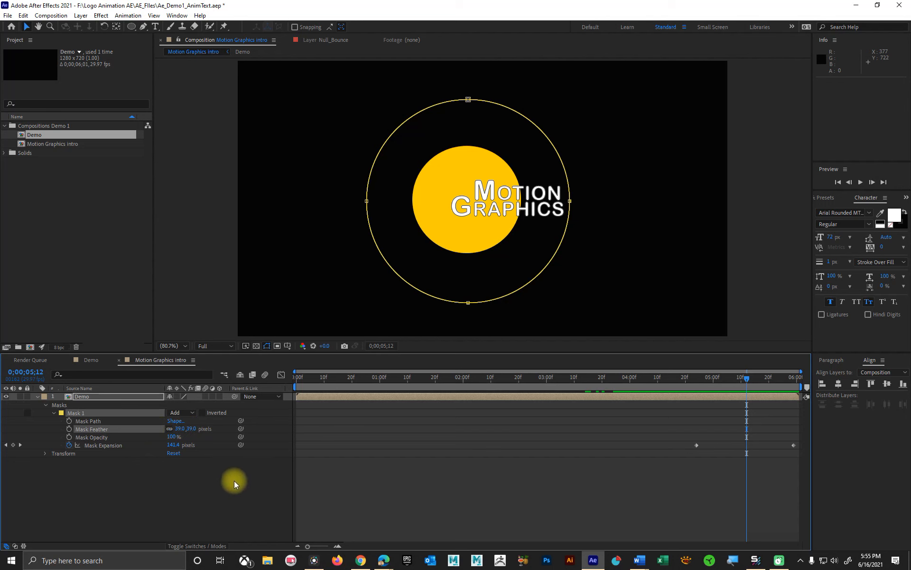
drag(752, 380, 780, 389)
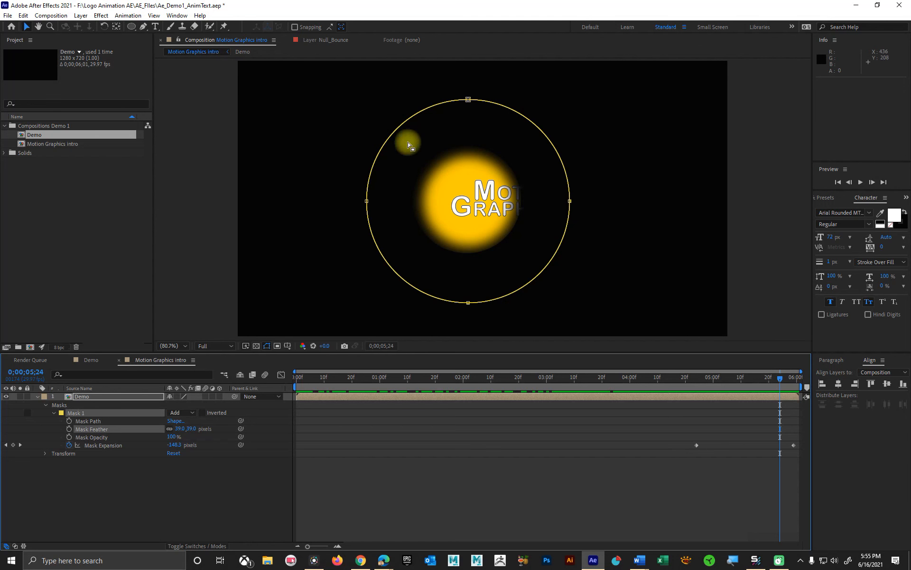
- Try reshaping the circular mask at its top vertex with the Convert Vertex tool, and undo the path edit
click(144, 27)
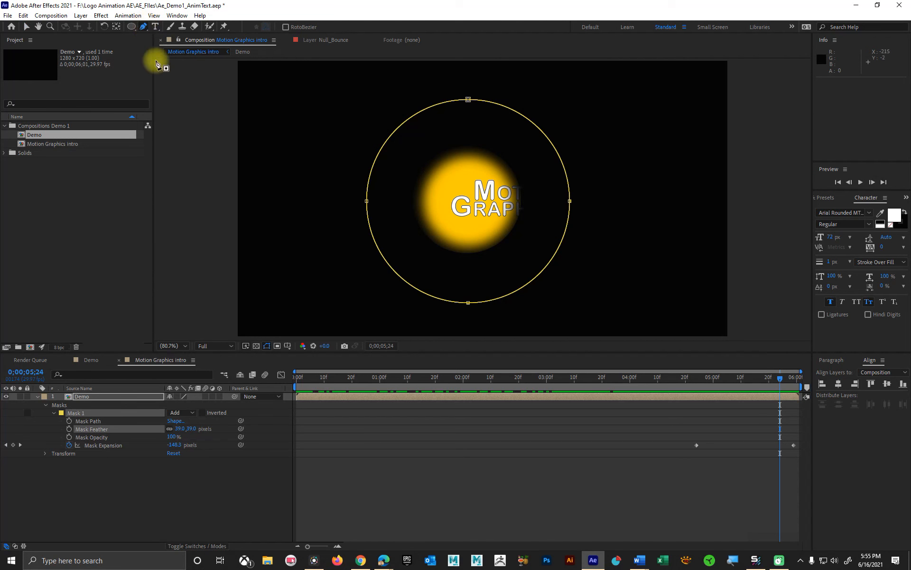
click(146, 26)
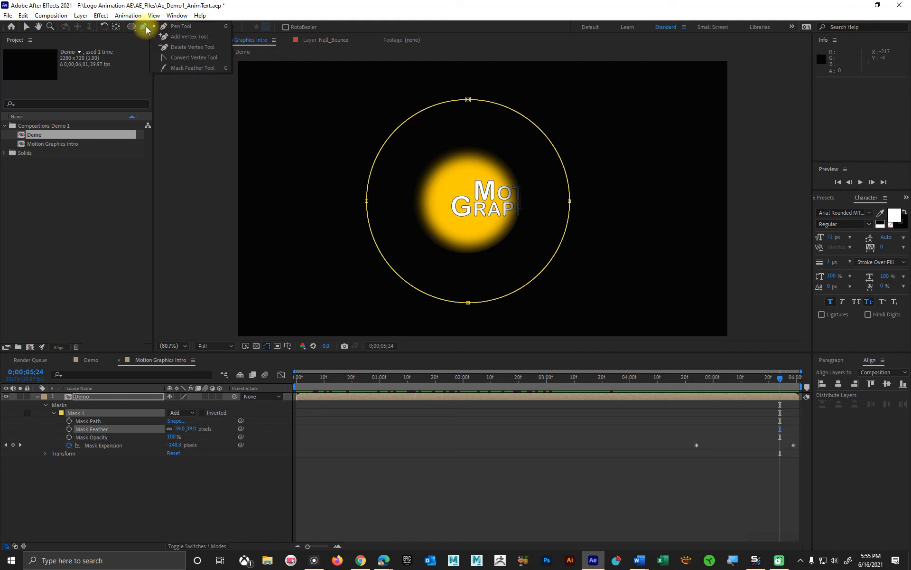
click(180, 57)
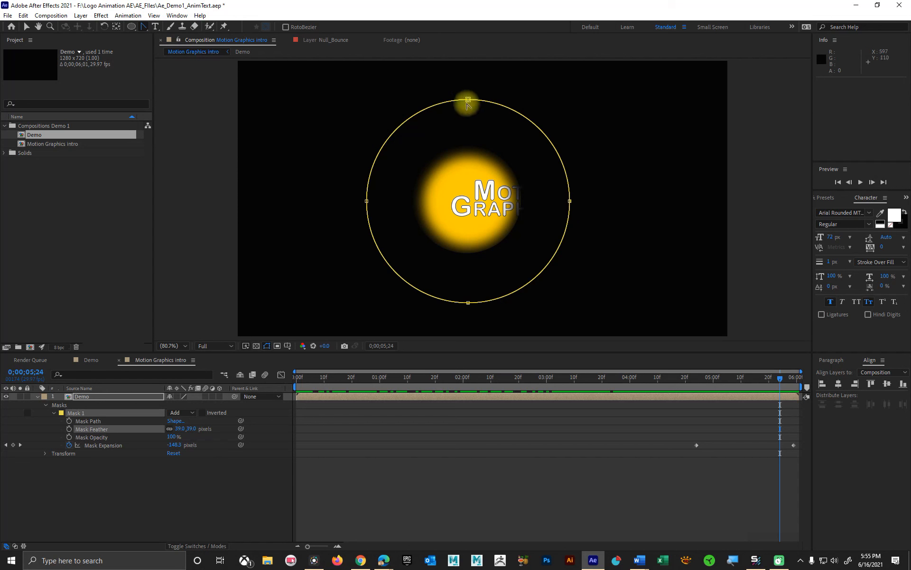
drag(468, 100, 353, 39)
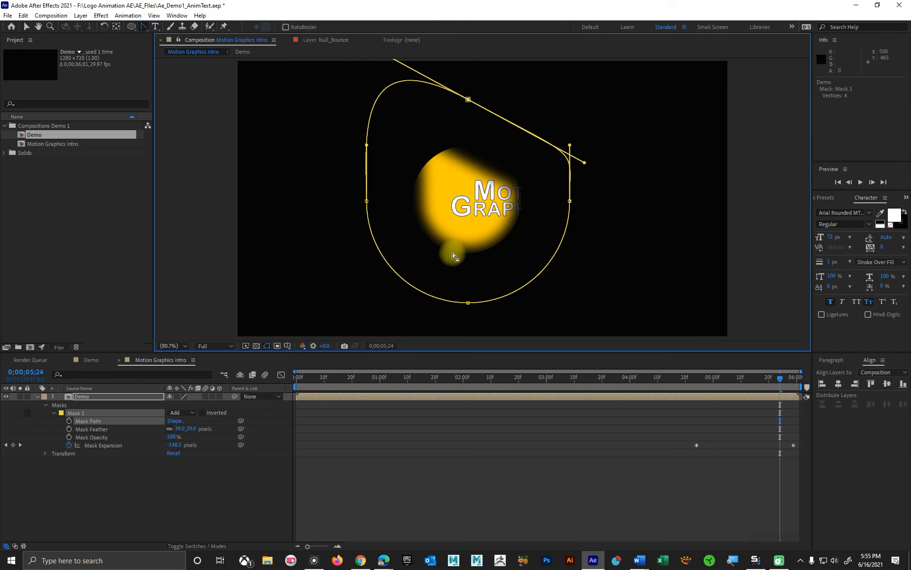
key(ctrl+z)
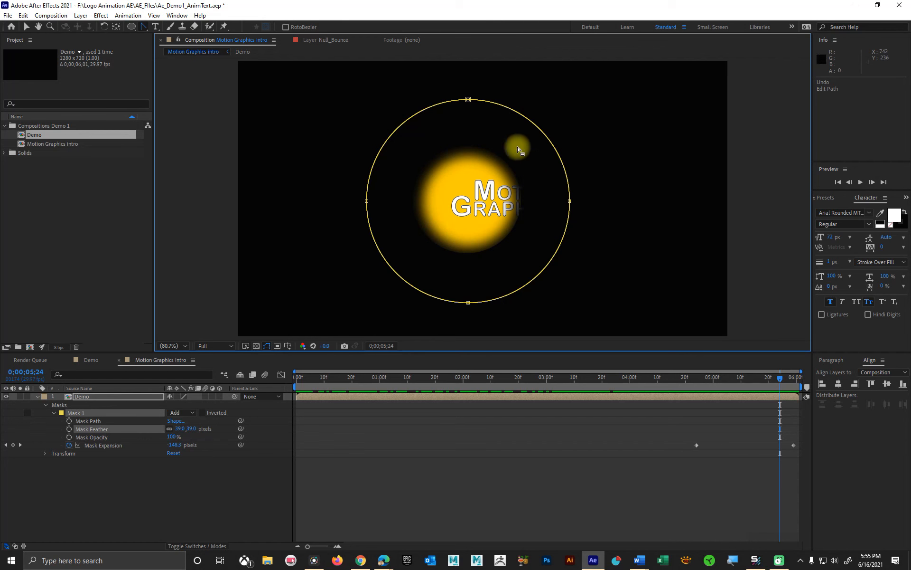
- Try moving the mask's top vertex down towards the logo with the Selection tool, and undo the path edit
click(145, 27)
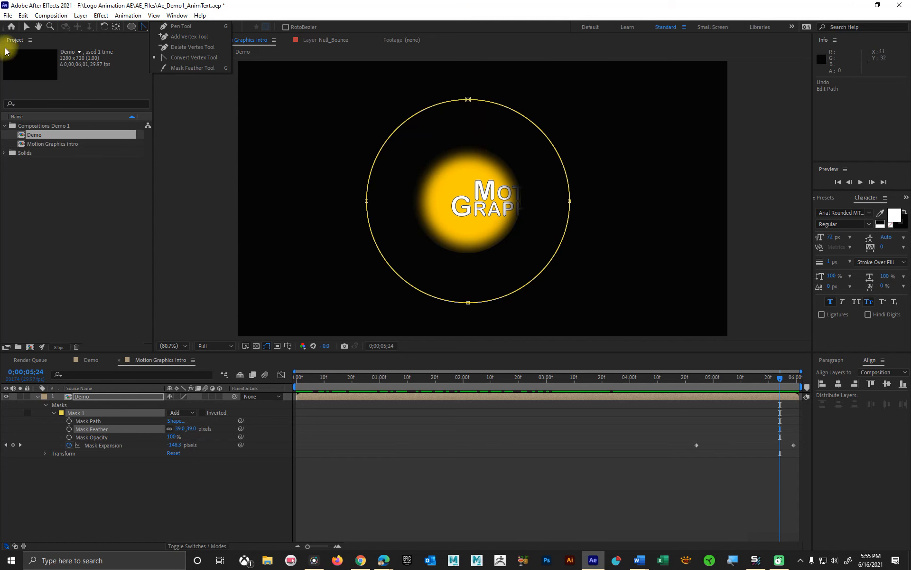
click(24, 29)
drag(468, 100, 468, 143)
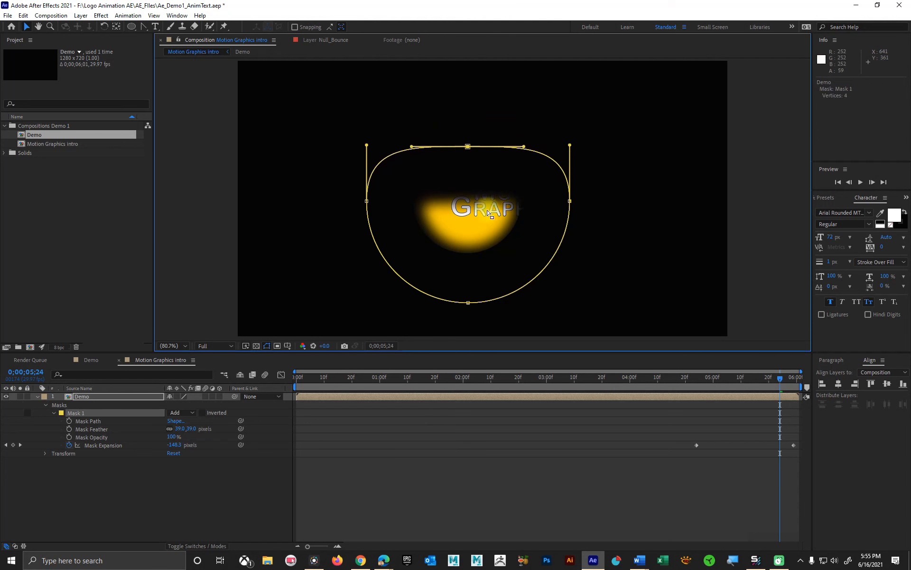
key(ctrl+z)
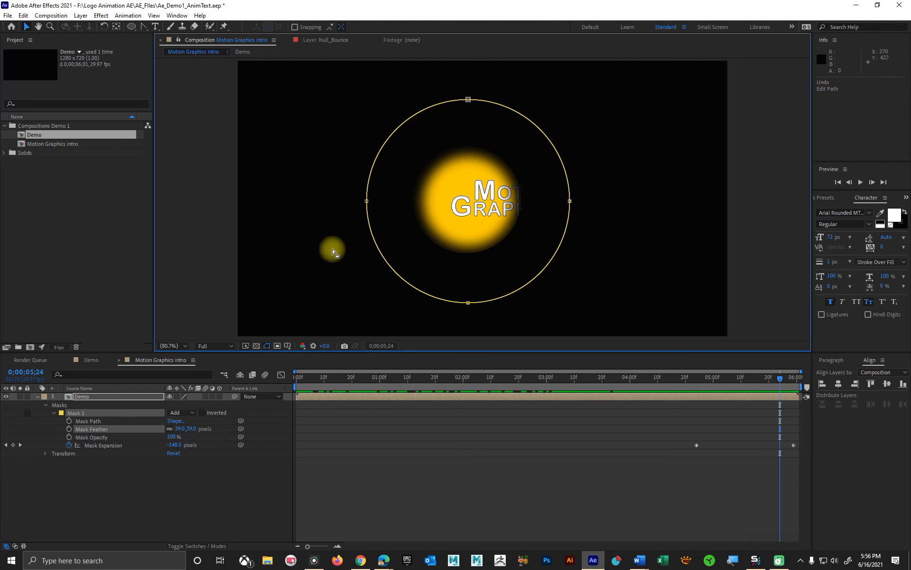
click(578, 304)
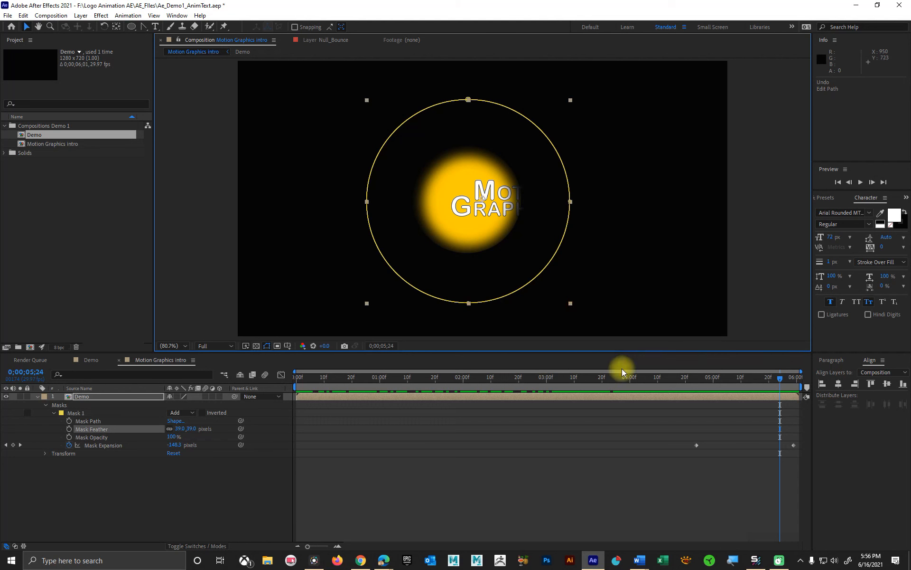